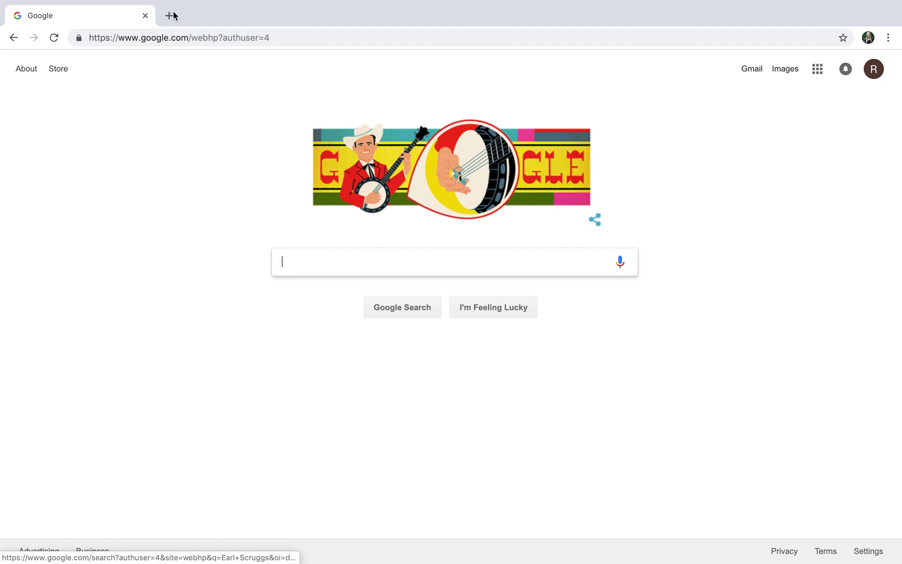
Load goseattleu.com from the Chrome address bar.
click(168, 37)
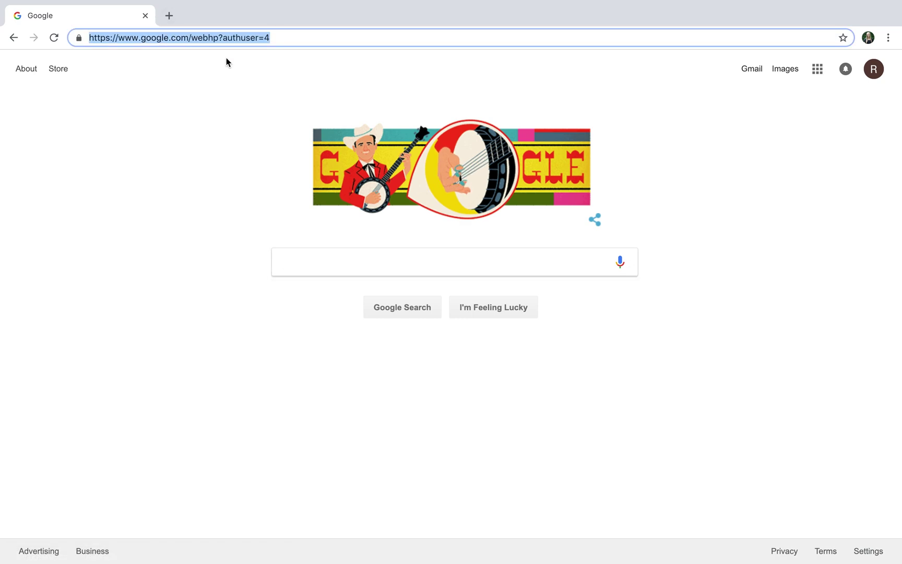
text(gos)
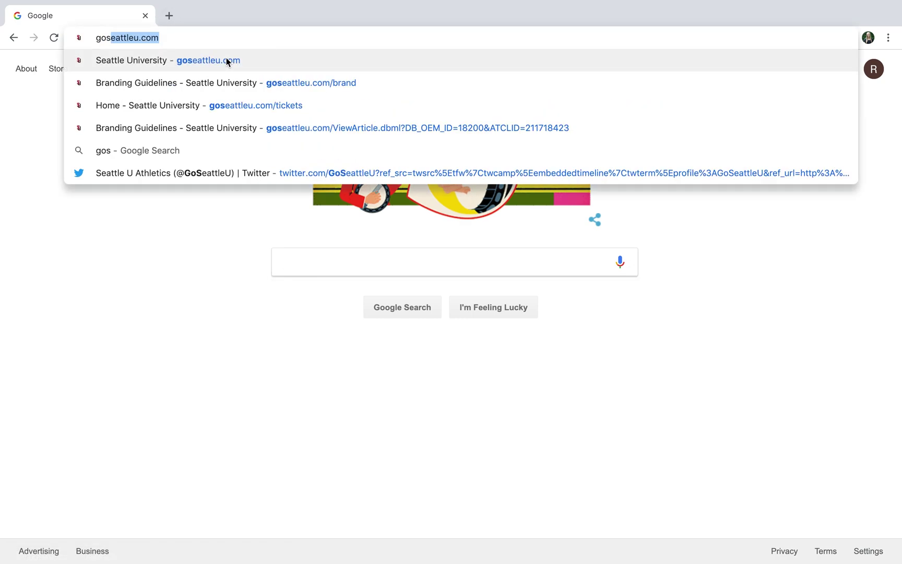
text(eatt)
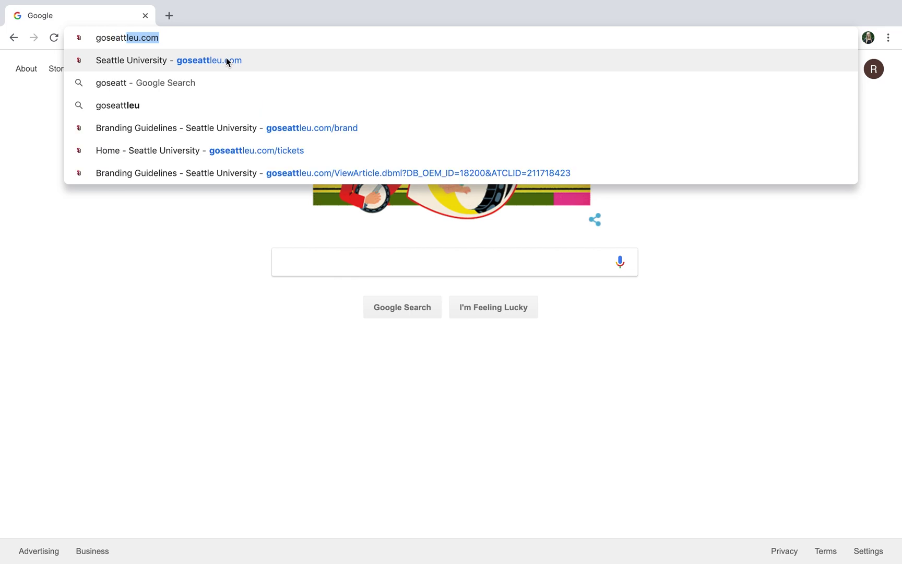
text(leu.com)
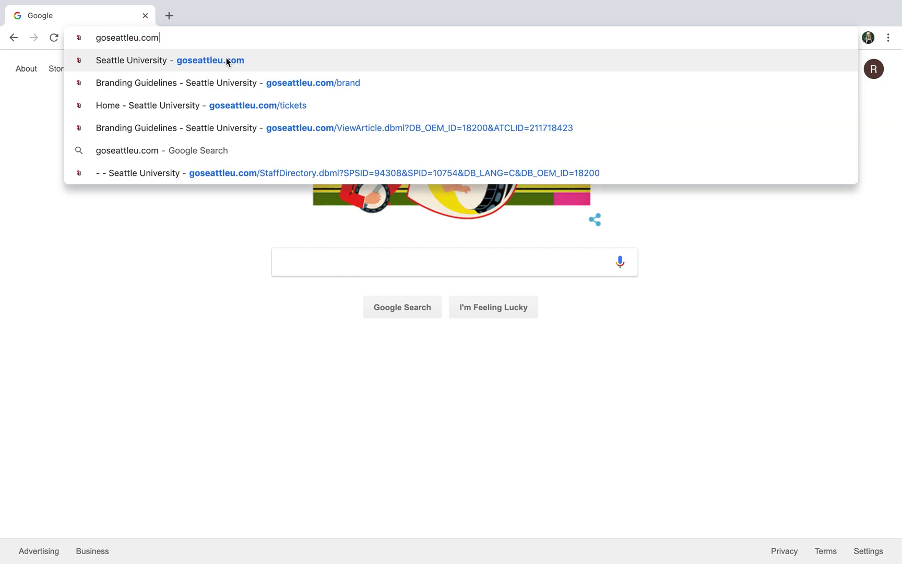
key(Return)
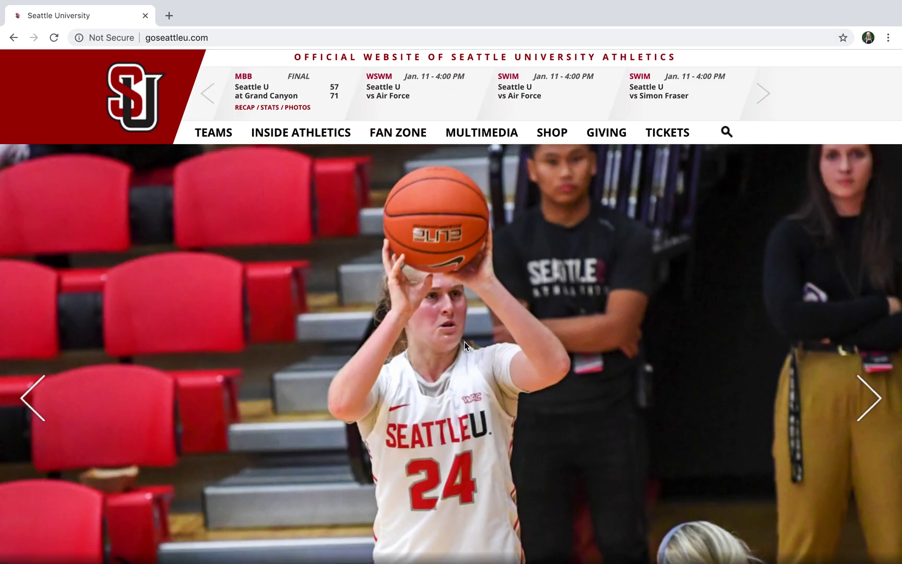
Look over the Seattle U Athletics homepage and bring up the TICKETS menu.
scroll(498, 251, down, 8)
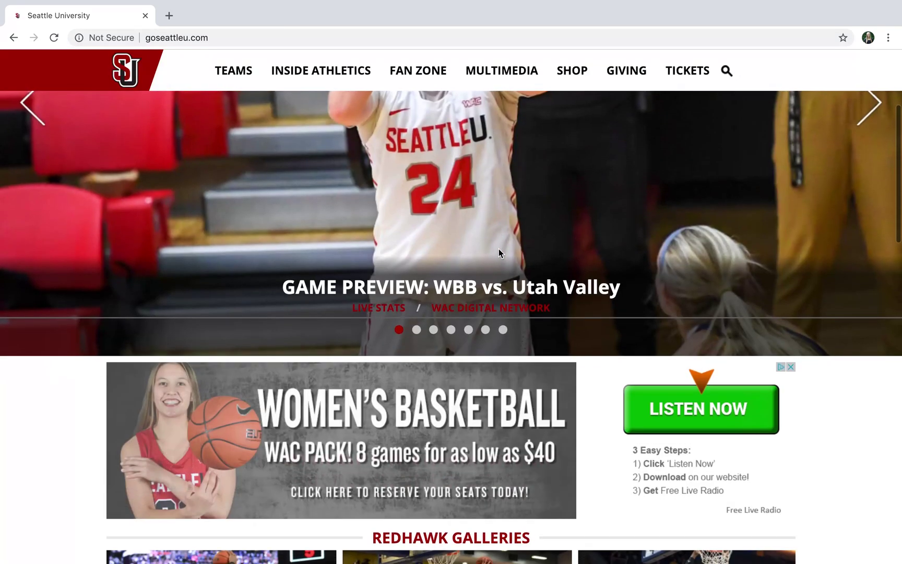
scroll(499, 253, down, 7)
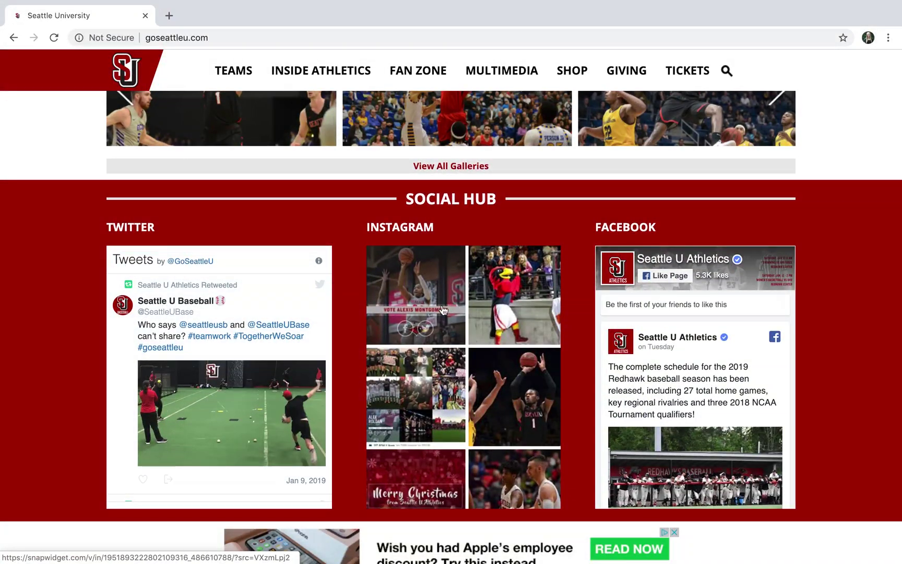
scroll(556, 330, up, 15)
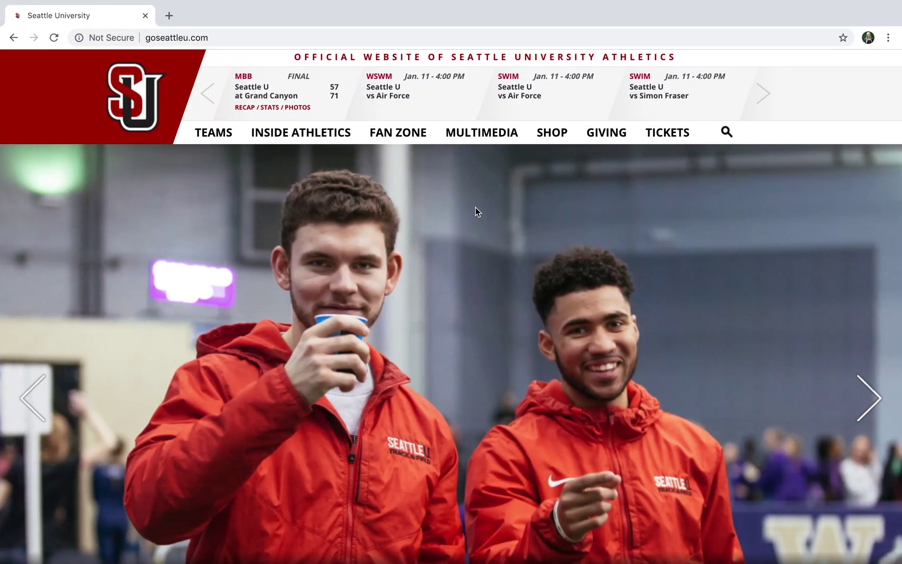
mouse_move(663, 134)
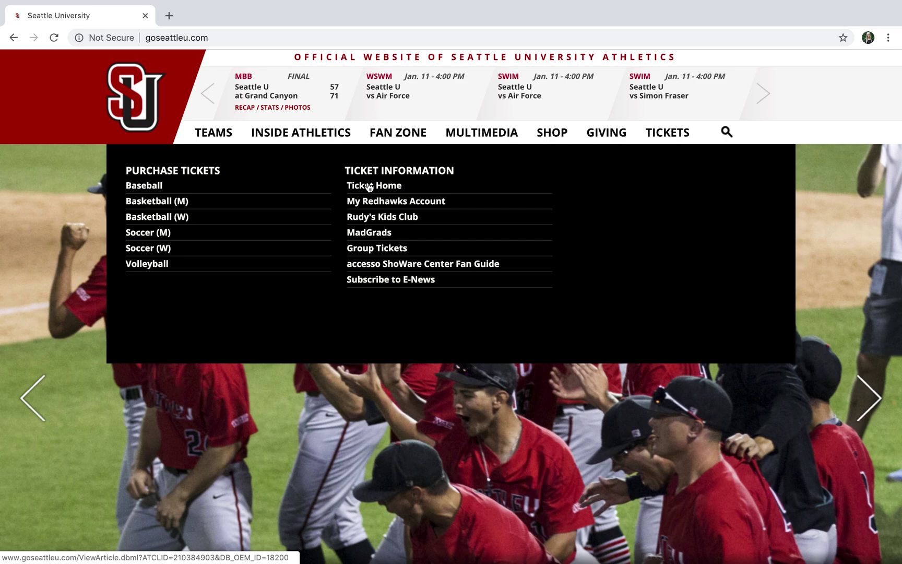
Go through Ticket Home to the My Redhawks Account sign-in page.
click(369, 187)
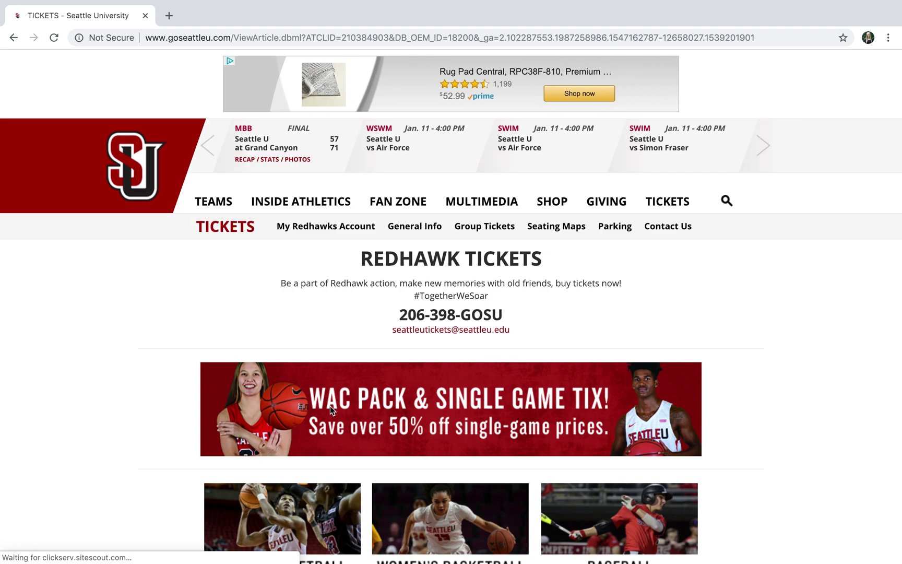
scroll(330, 406, down, 5)
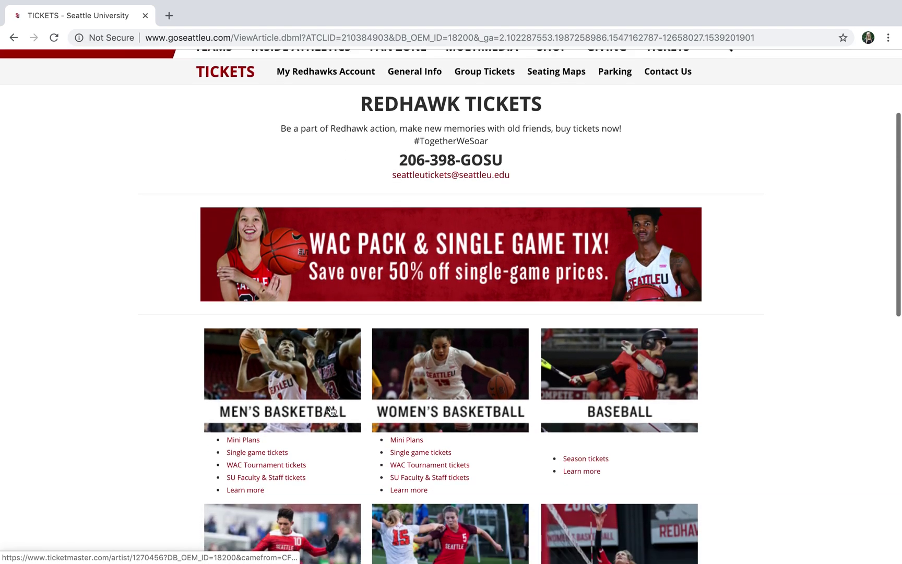
scroll(330, 409, down, 3)
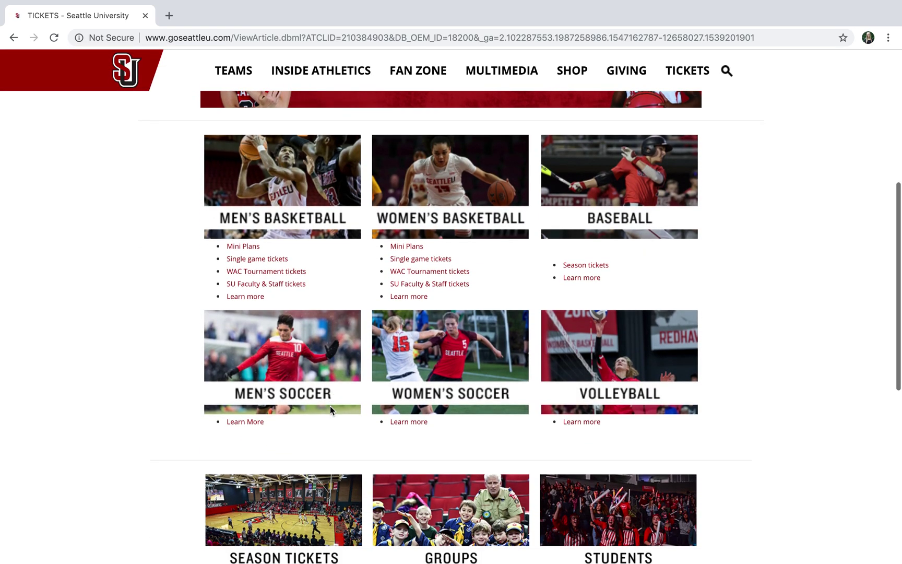
scroll(366, 404, down, 2)
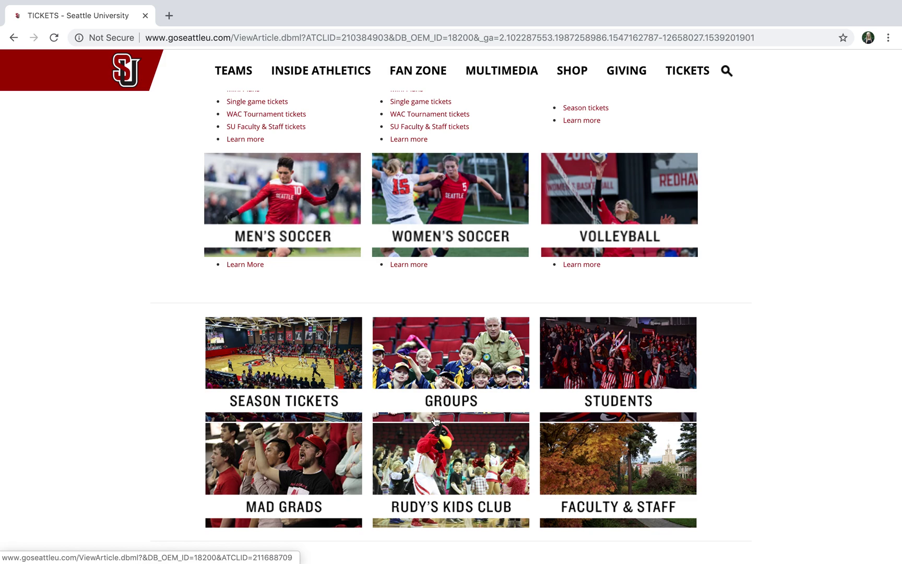
scroll(523, 418, down, 1)
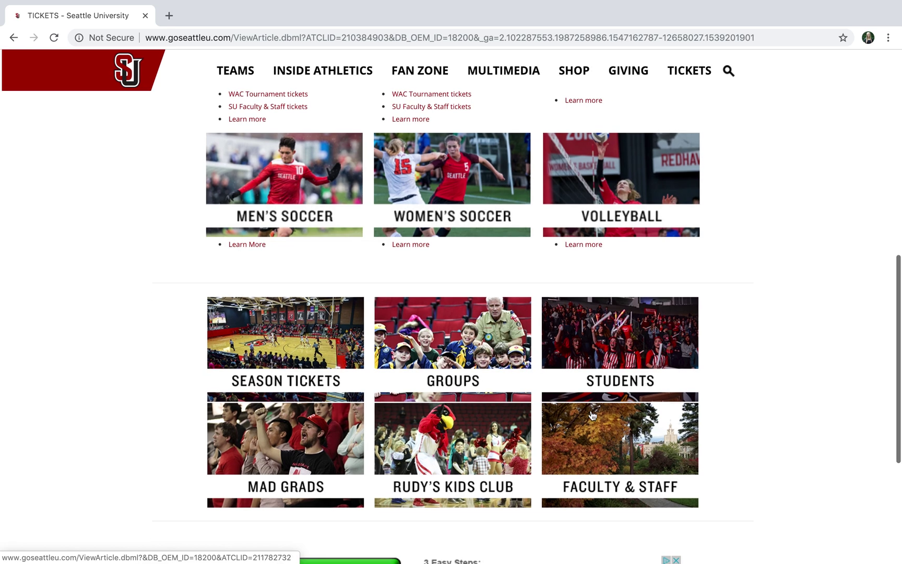
scroll(591, 415, up, 10)
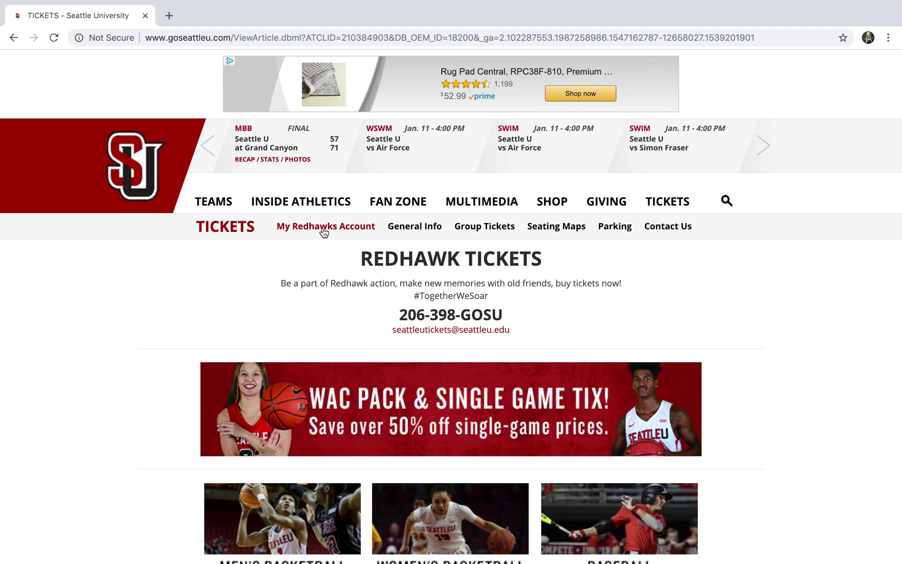
click(323, 230)
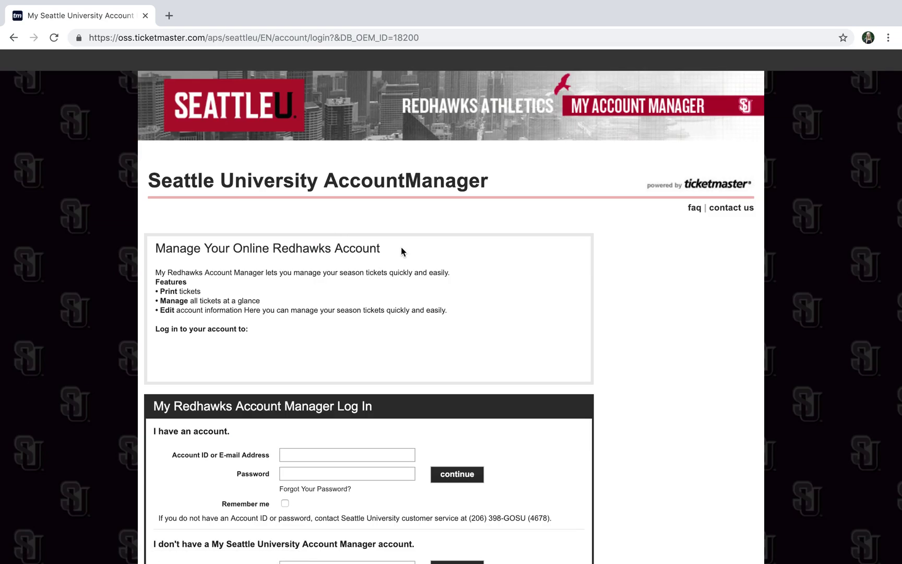
Sign in to Account Manager with the account e-mail and password.
scroll(402, 252, down, 1)
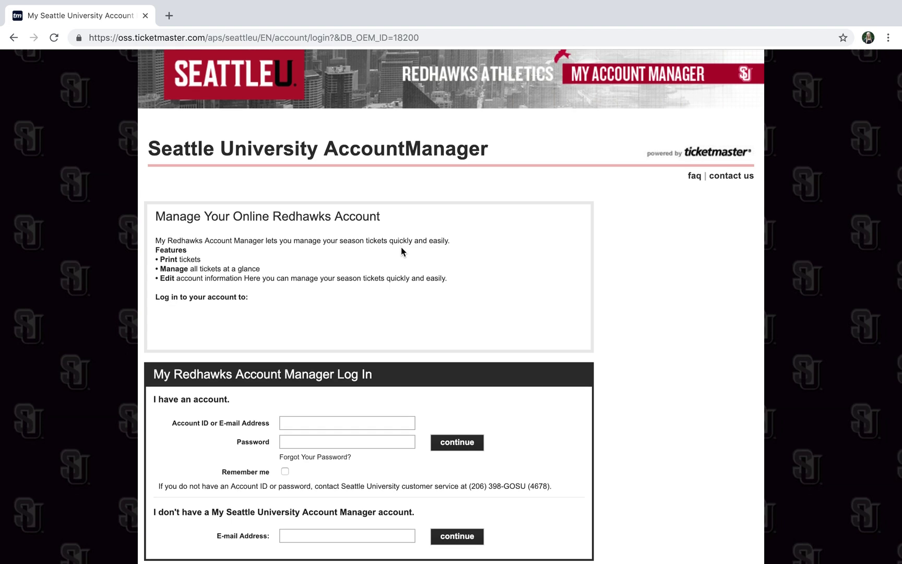
scroll(402, 252, down, 2)
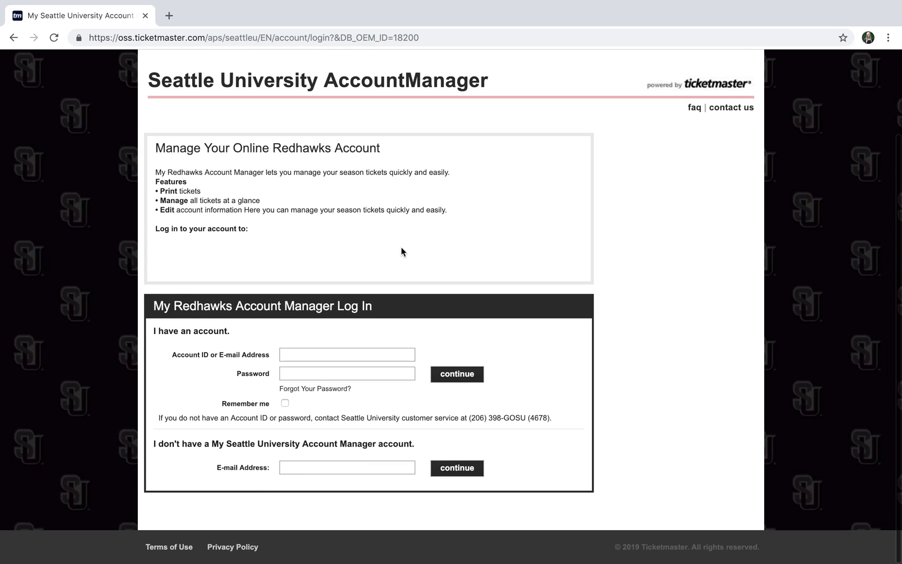
click(329, 355)
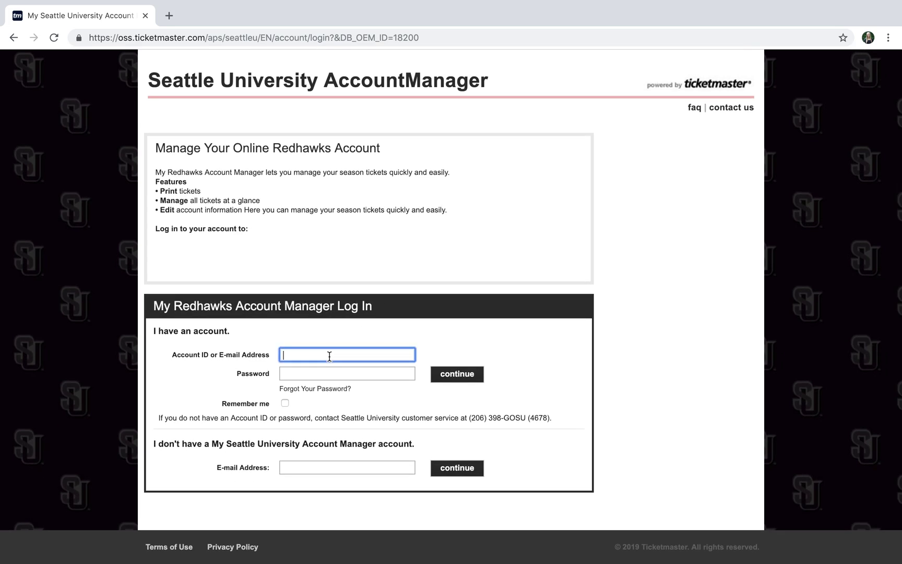
click(377, 371)
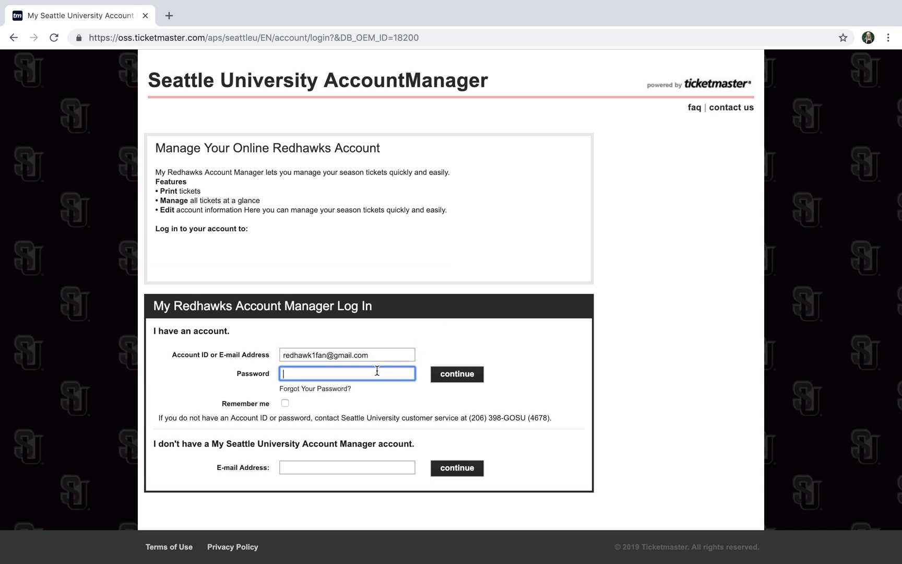
text(••)
click(473, 375)
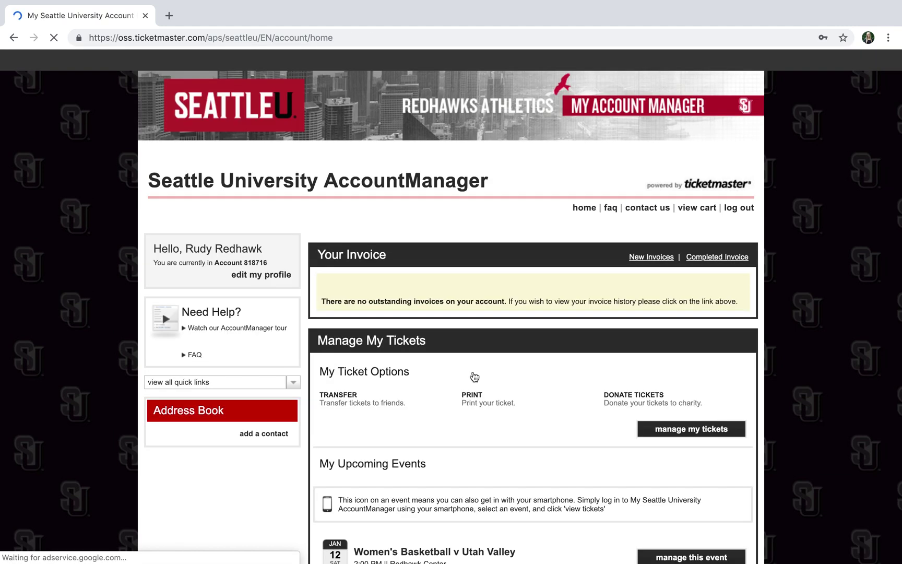
Open the Women's Basketball v Utah Valley event from My Tickets.
scroll(474, 376, down, 1)
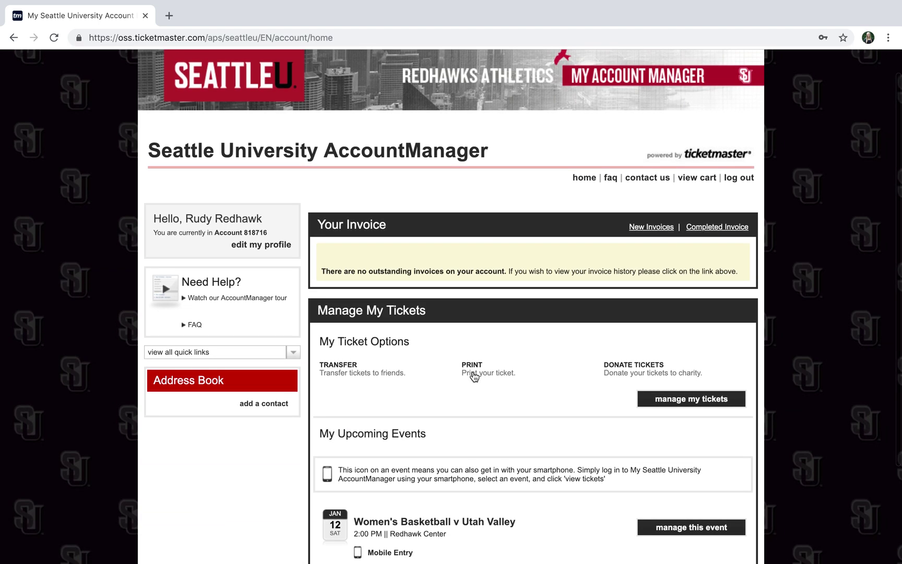
scroll(474, 377, down, 3)
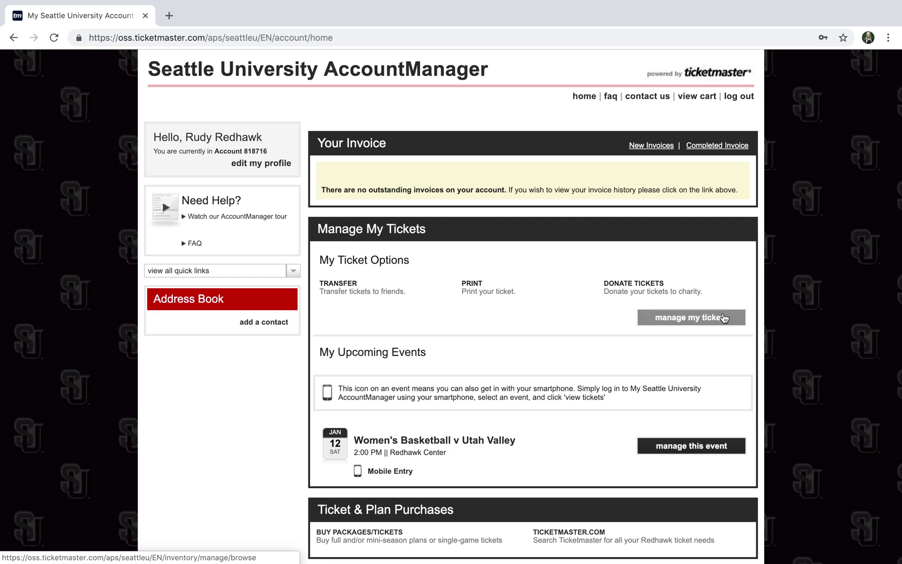
click(700, 319)
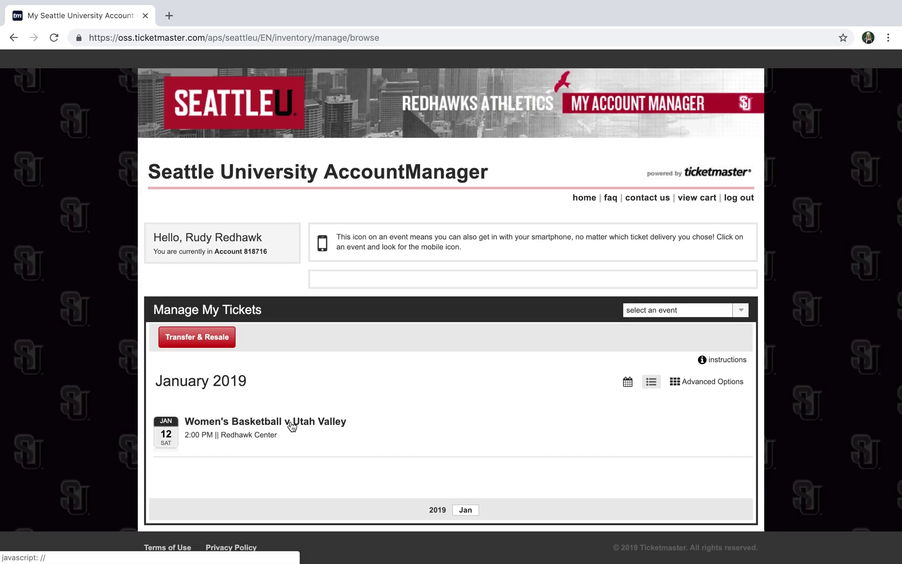
click(292, 426)
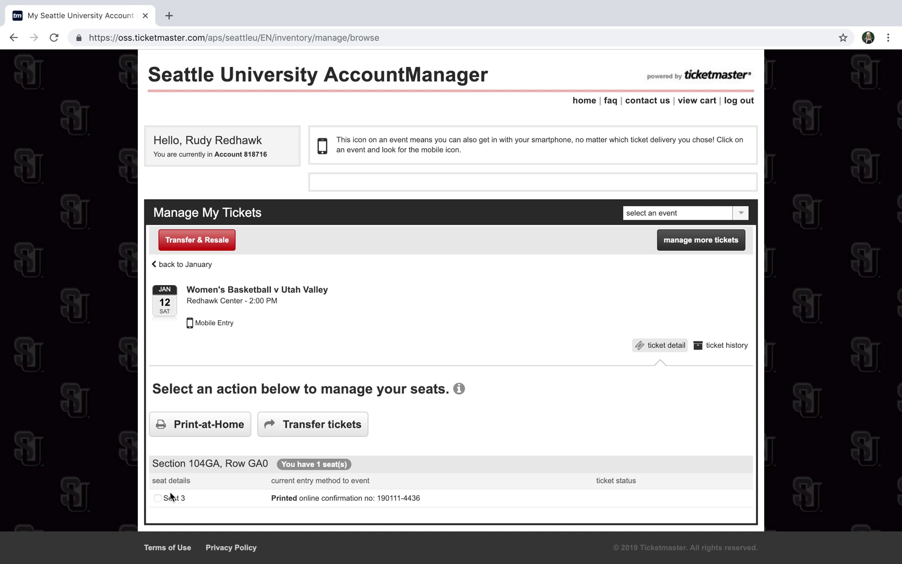
Choose Print-at-Home for Seat 3 only and start printing the one ticket.
click(214, 433)
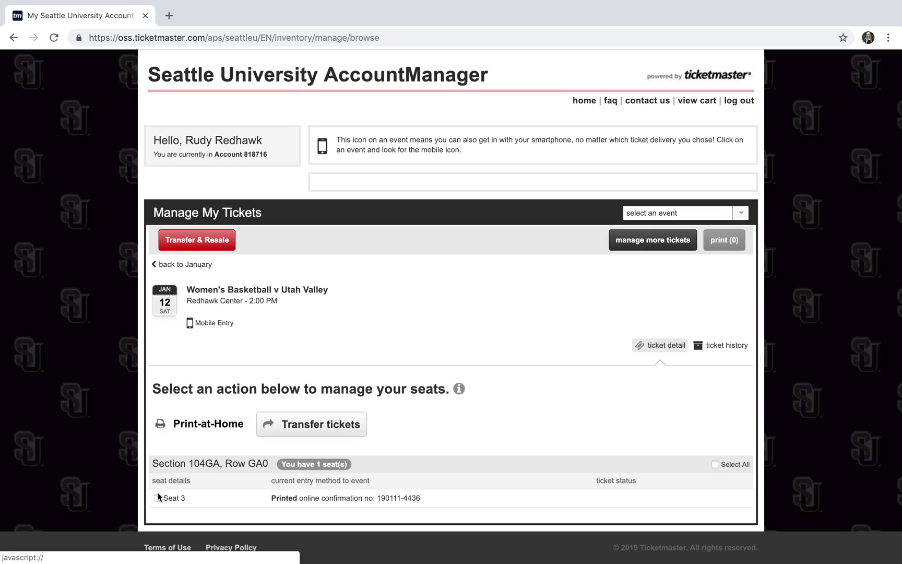
click(157, 498)
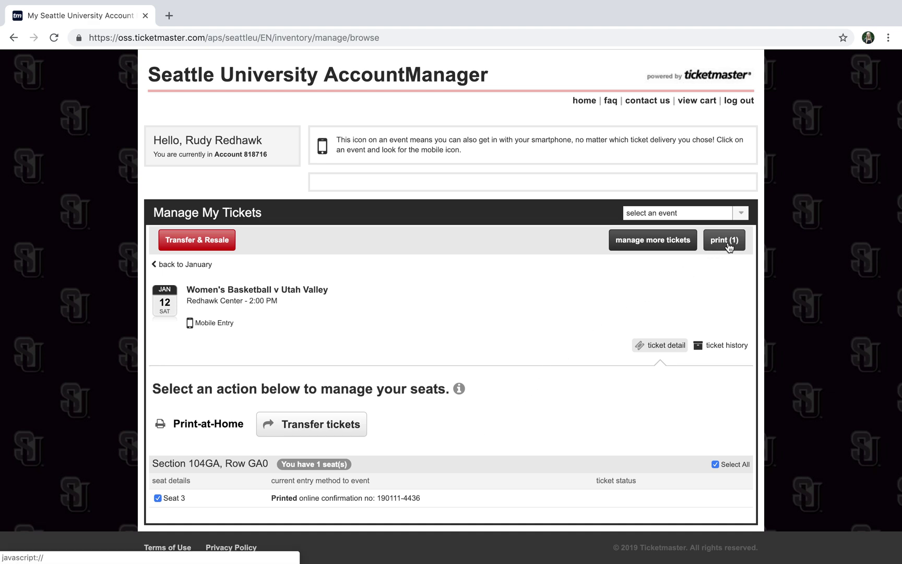
click(729, 244)
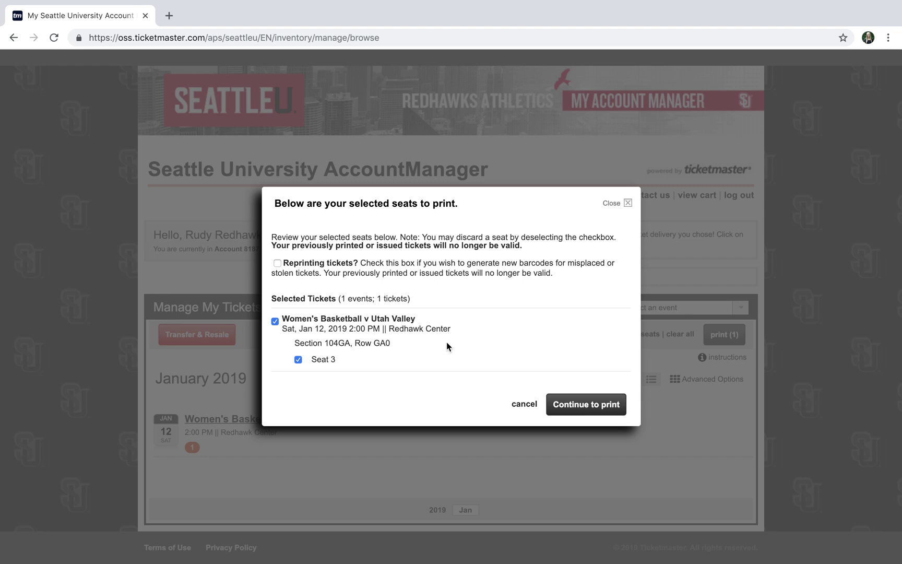
Accept the terms of use and submit the print request to download the Seat 3 ticket PDF.
click(590, 412)
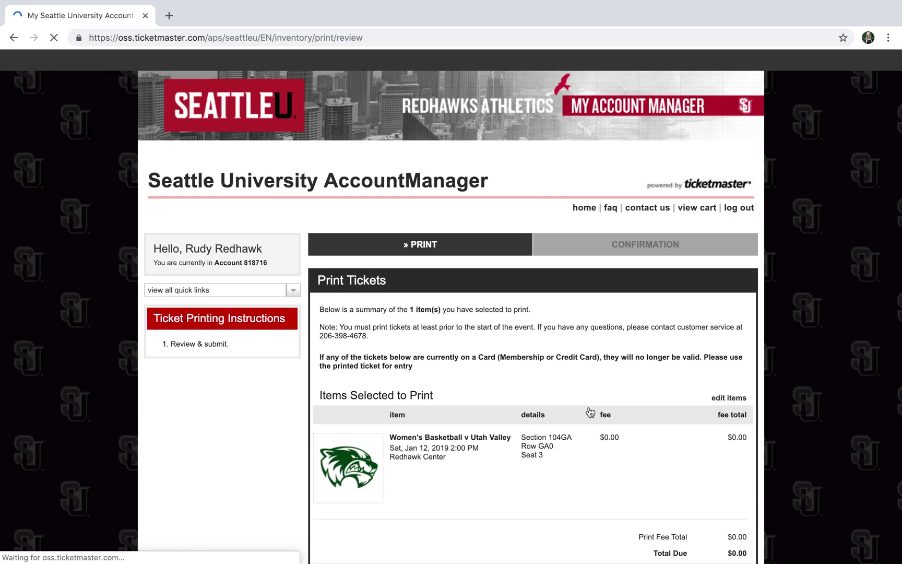
scroll(572, 411, down, 3)
scroll(572, 410, down, 1)
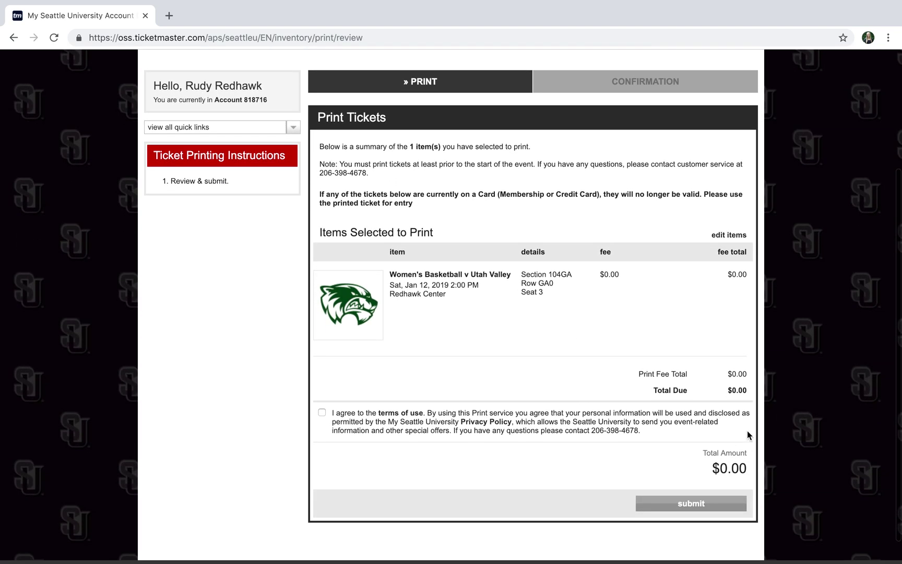
click(322, 413)
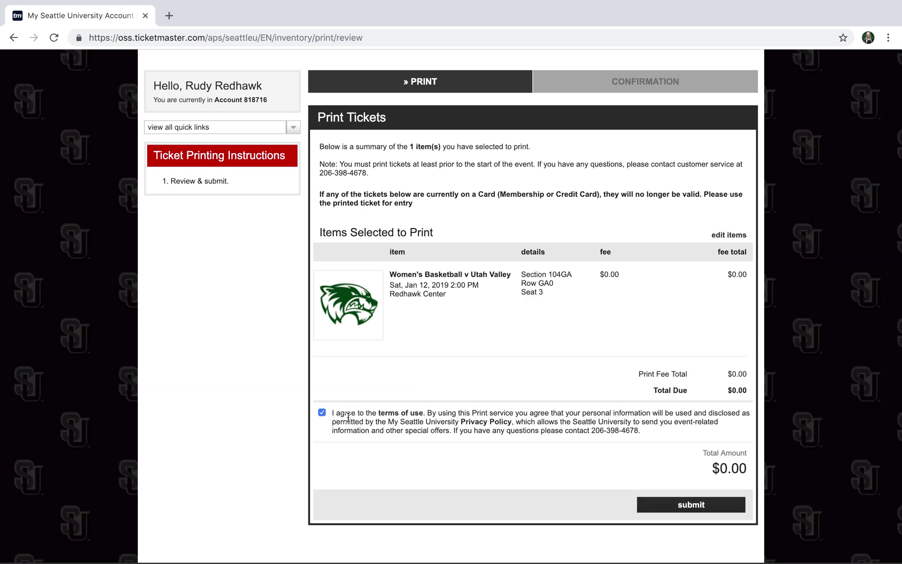
click(684, 503)
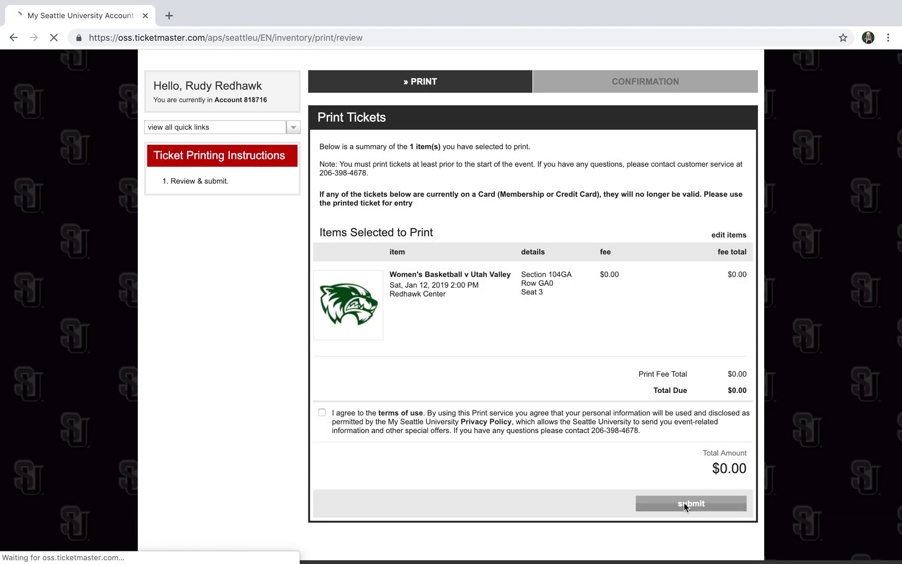
scroll(684, 503, down, 2)
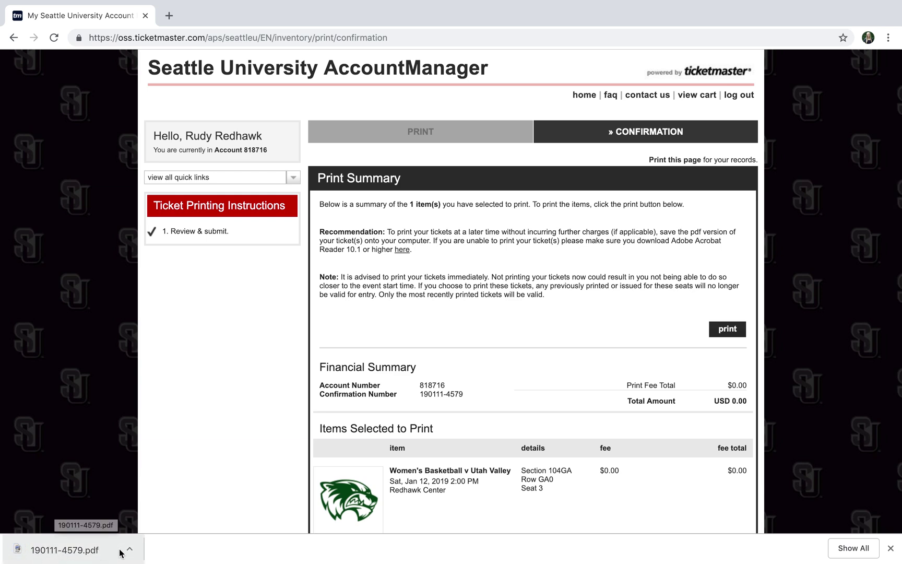
click(77, 551)
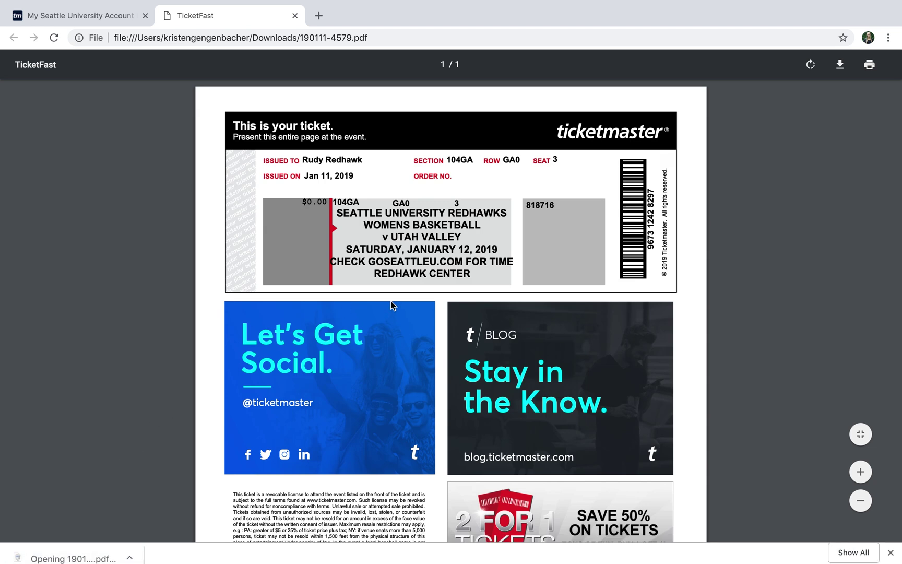
scroll(483, 302, down, 4)
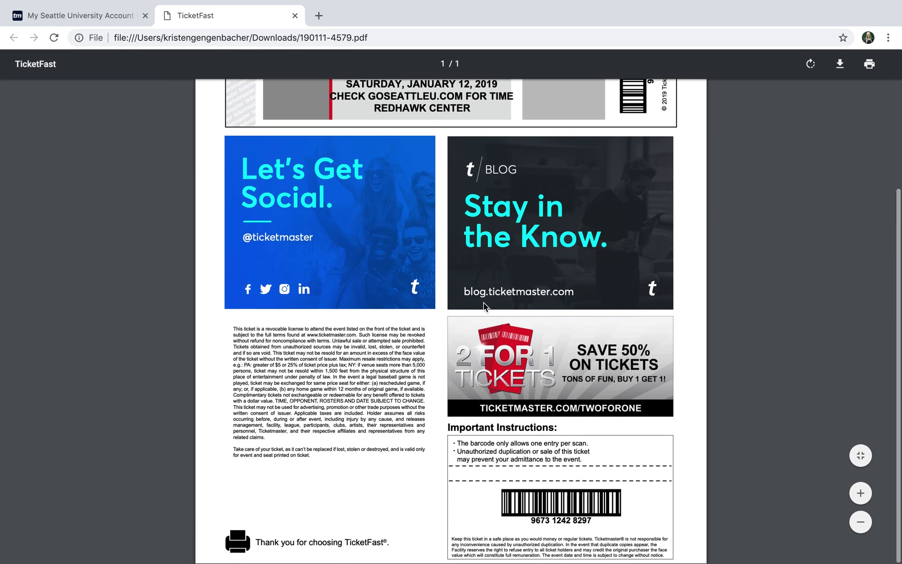
scroll(484, 302, up, 4)
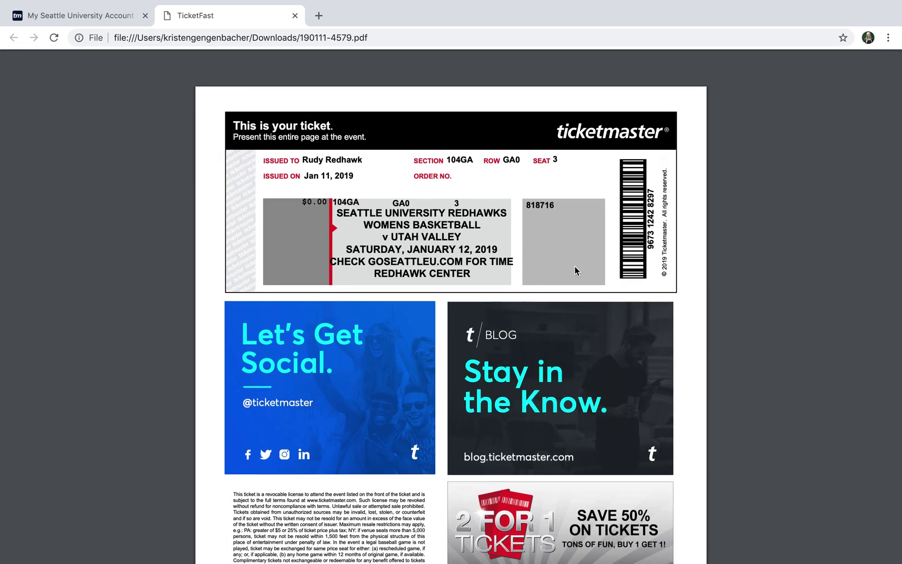
mouse_move(870, 72)
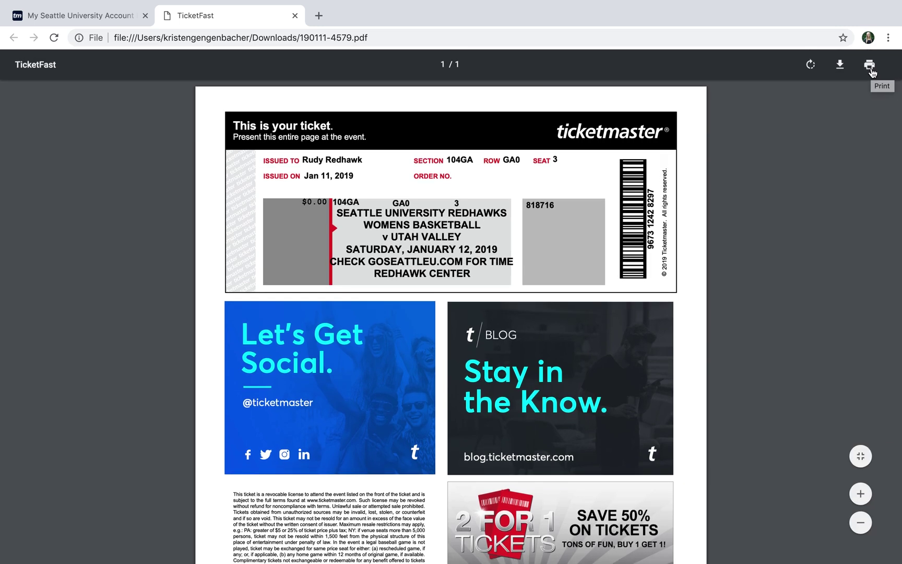
Bring up Chrome's Print dialog for the ticket PDF.
click(870, 65)
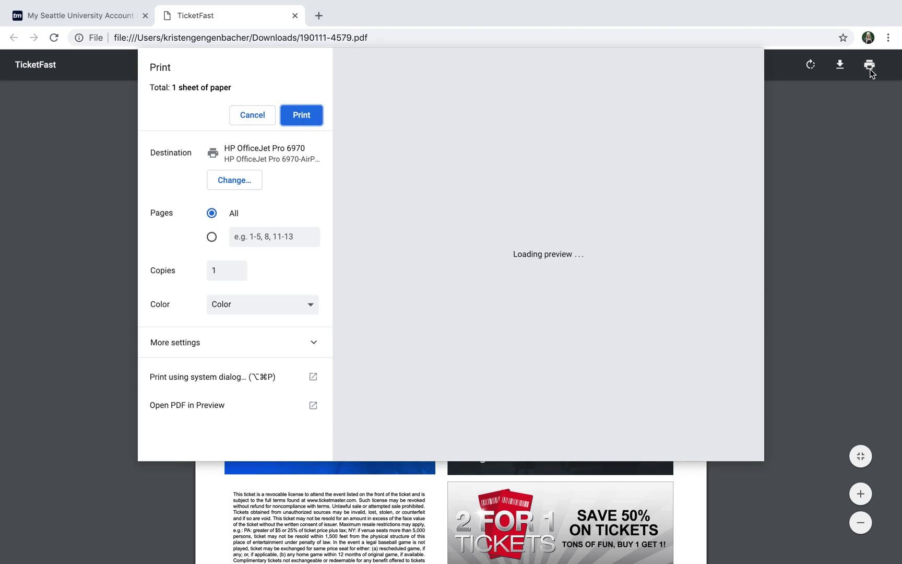